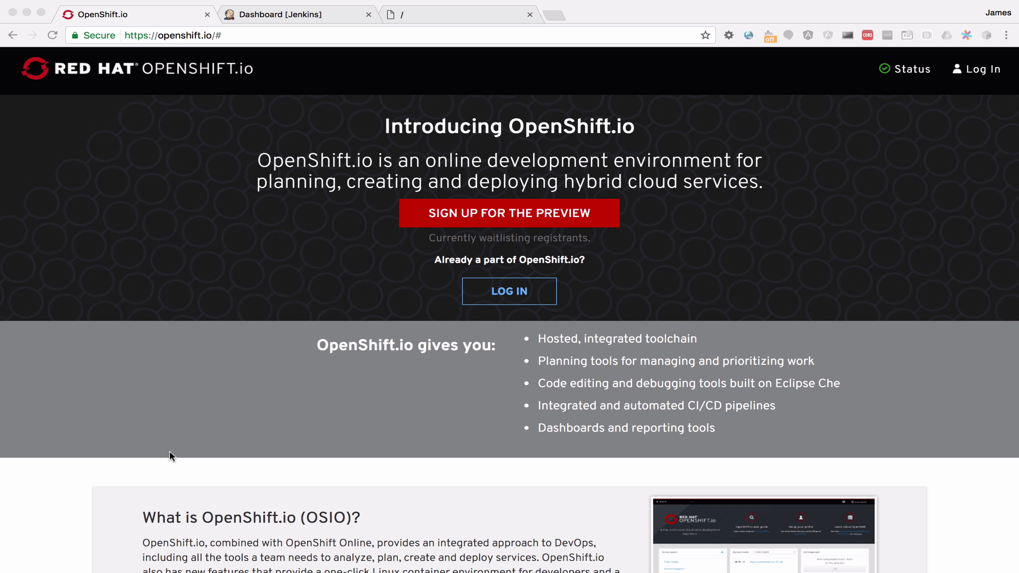
Log in to OpenShift.io and open the recent space jr-demo1
{"action": "left_click", "coordinate": [506, 299]}
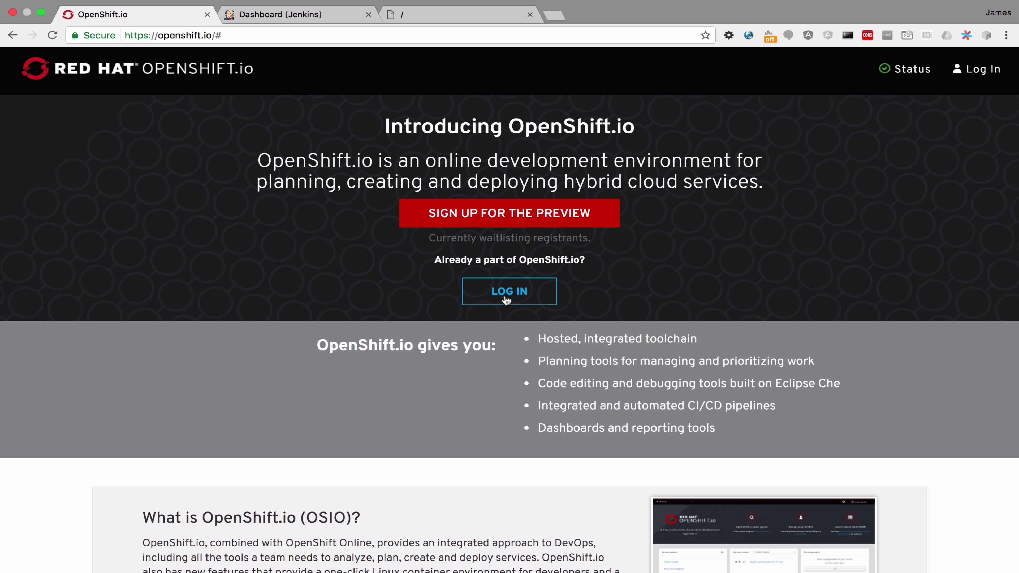
{"action": "left_click", "coordinate": [506, 300]}
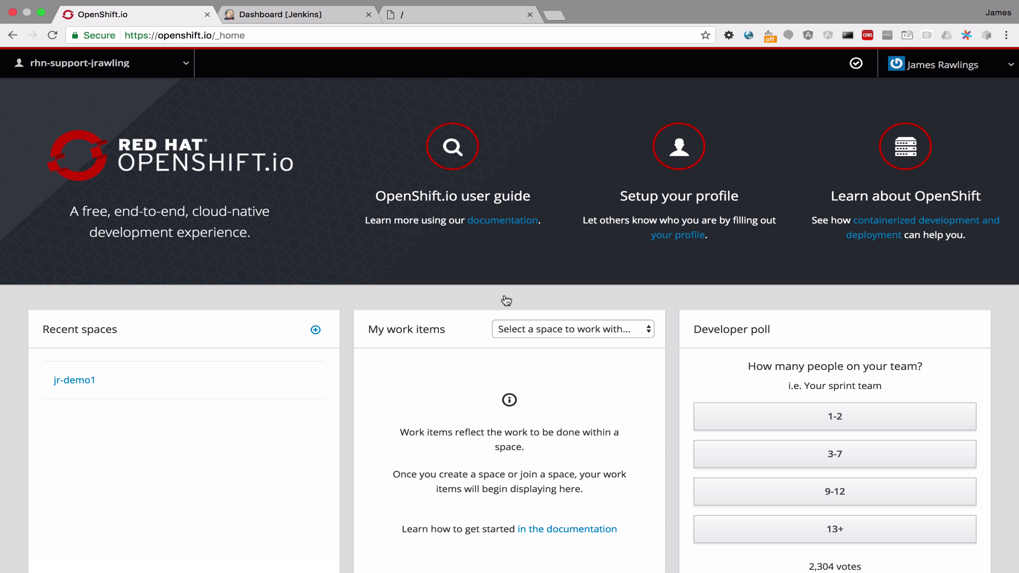
{"action": "left_click", "coordinate": [75, 381]}
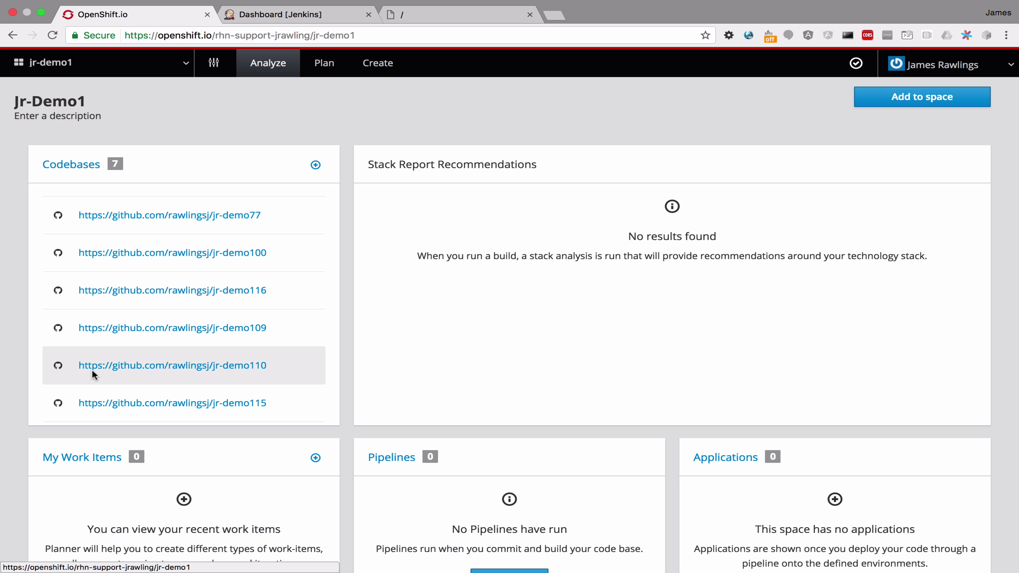
Add a technology stack and pipeline quickstart to the space, choosing Vert.x - Basic as the technology stack
{"action": "left_click", "coordinate": [928, 98]}
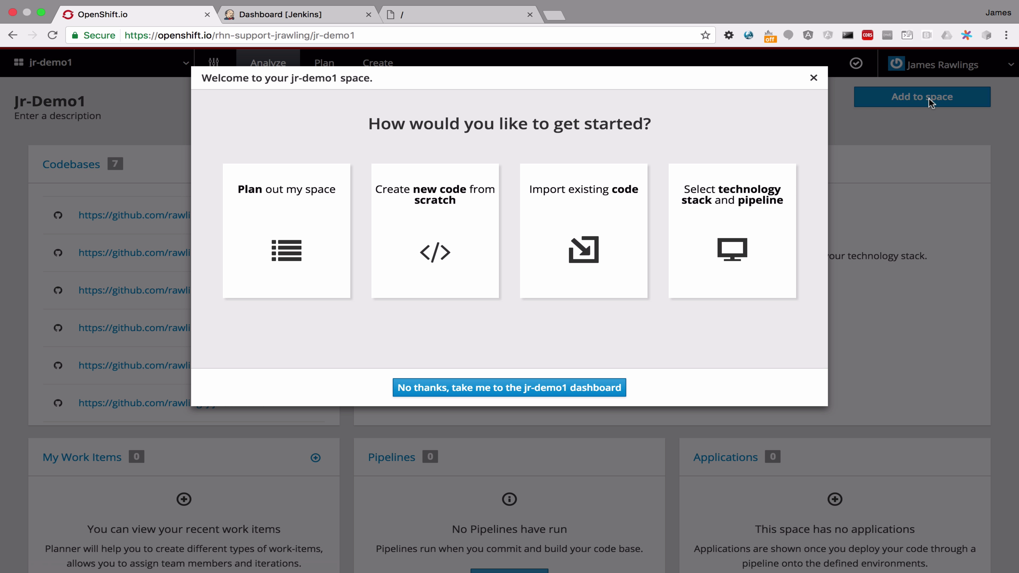
{"action": "left_click", "coordinate": [724, 246]}
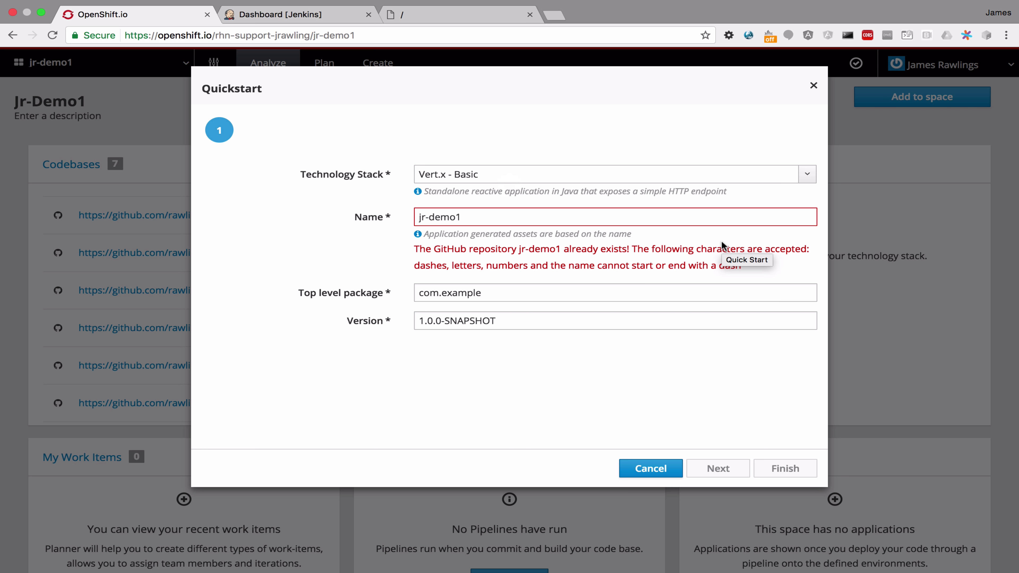
{"action": "left_click", "coordinate": [691, 180]}
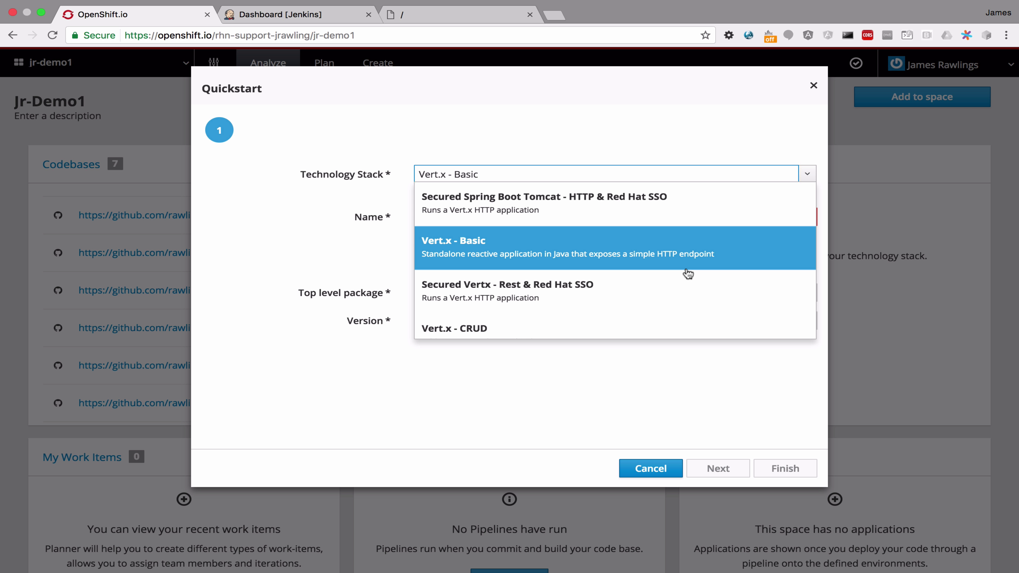
{"action": "scroll", "coordinate": [688, 274], "scroll_direction": "down", "scroll_amount": 10}
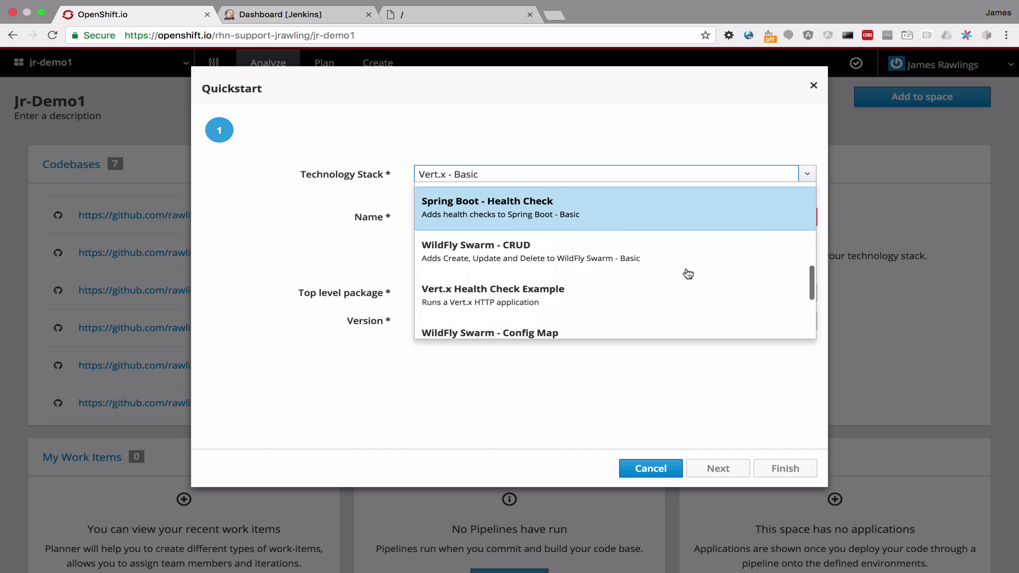
{"action": "scroll", "coordinate": [688, 274], "scroll_direction": "down", "scroll_amount": 5}
{"action": "scroll", "coordinate": [688, 274], "scroll_direction": "up", "scroll_amount": 3}
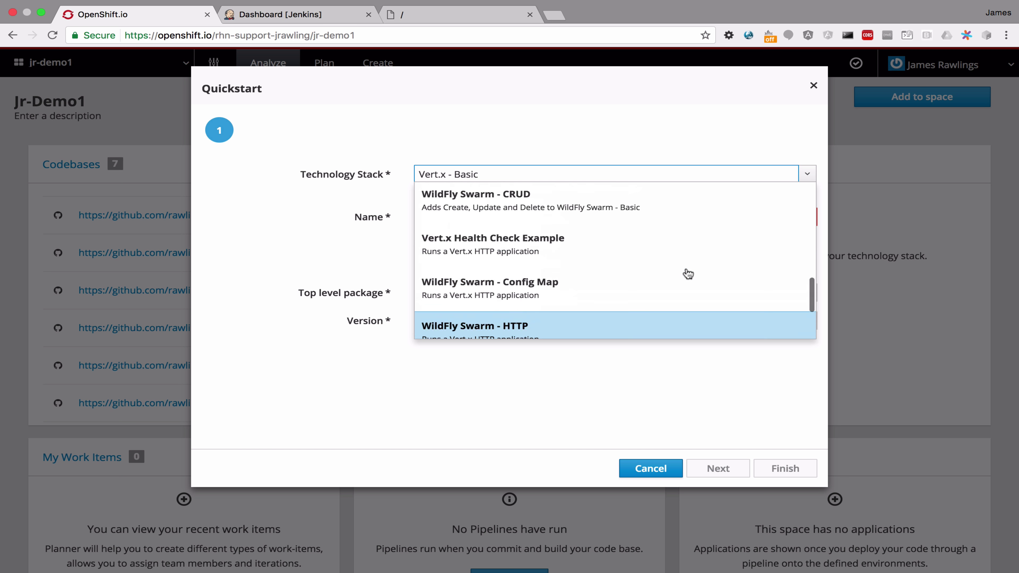
{"action": "scroll", "coordinate": [688, 274], "scroll_direction": "up", "scroll_amount": 5}
{"action": "left_click", "coordinate": [590, 248]}
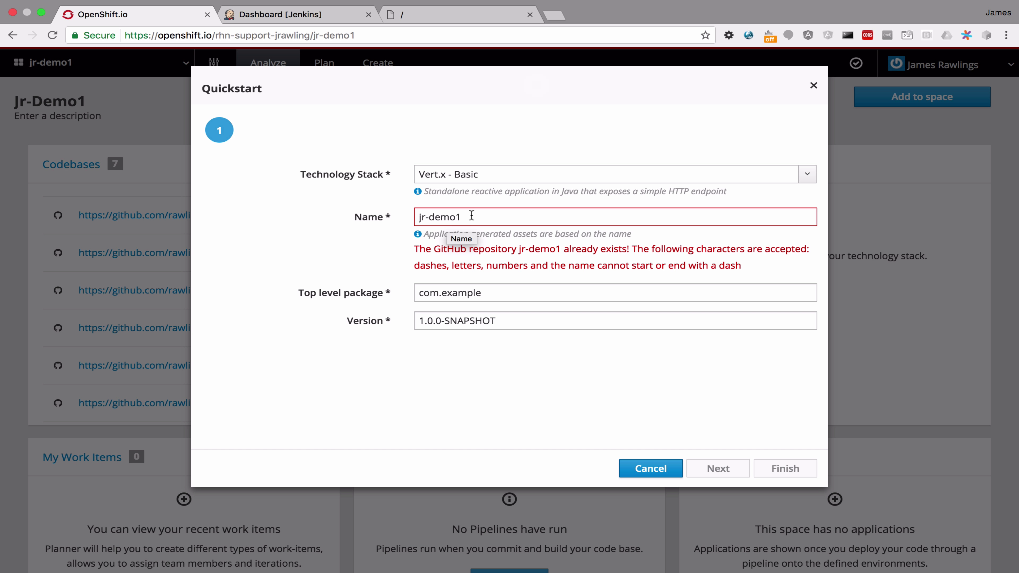
Name the quickstart application jamesr-demo1
{"action": "left_click_drag", "start_coordinate": [479, 217], "coordinate": [183, 217]}
{"action": "type", "text": "jame"}
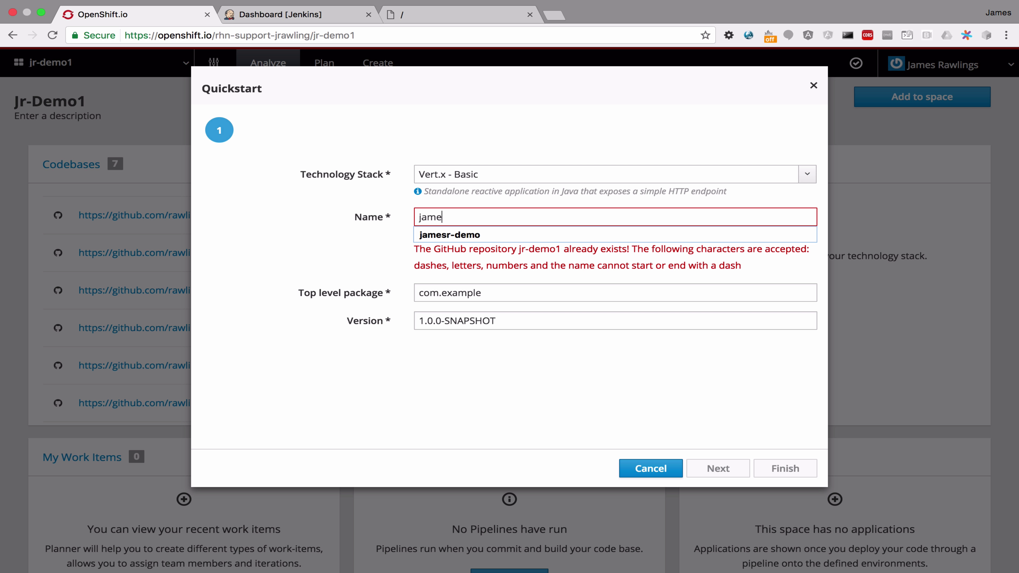
{"action": "key", "text": "Down"}
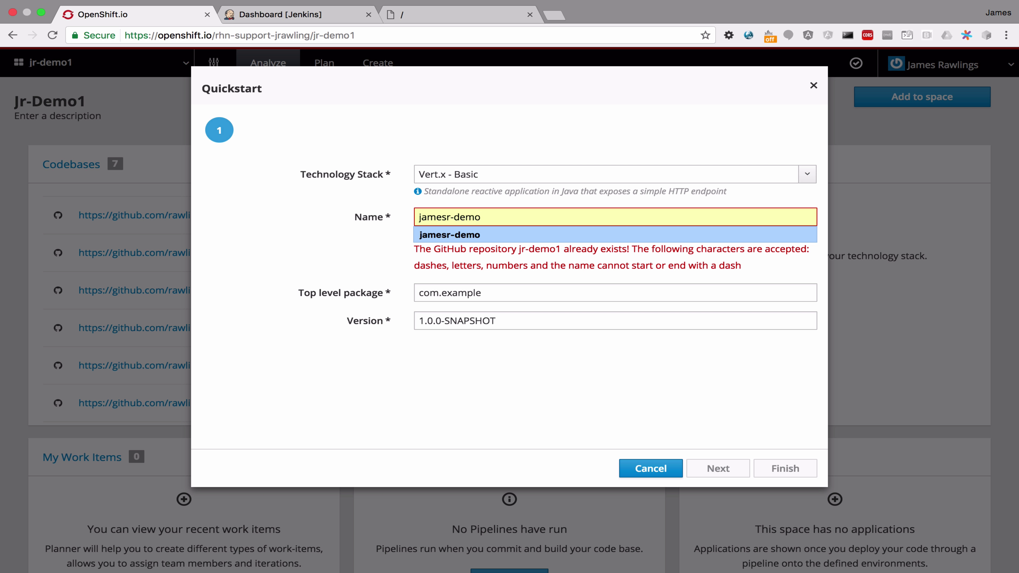
{"action": "key", "text": "Return"}
{"action": "type", "text": "1"}
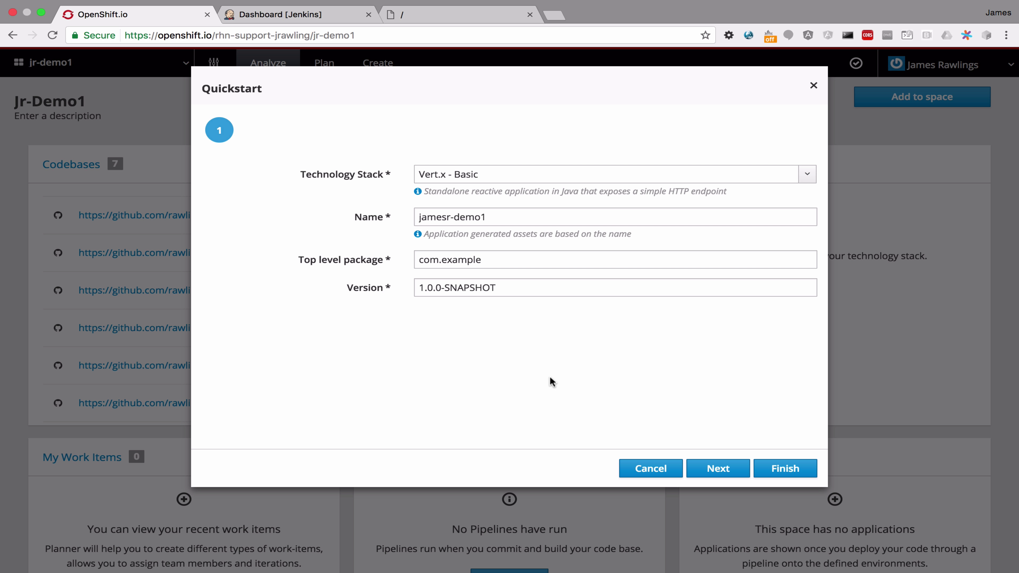
Generate the application with the Release, Stage, Approve and Promote build pipeline strategy
{"action": "left_click", "coordinate": [722, 470]}
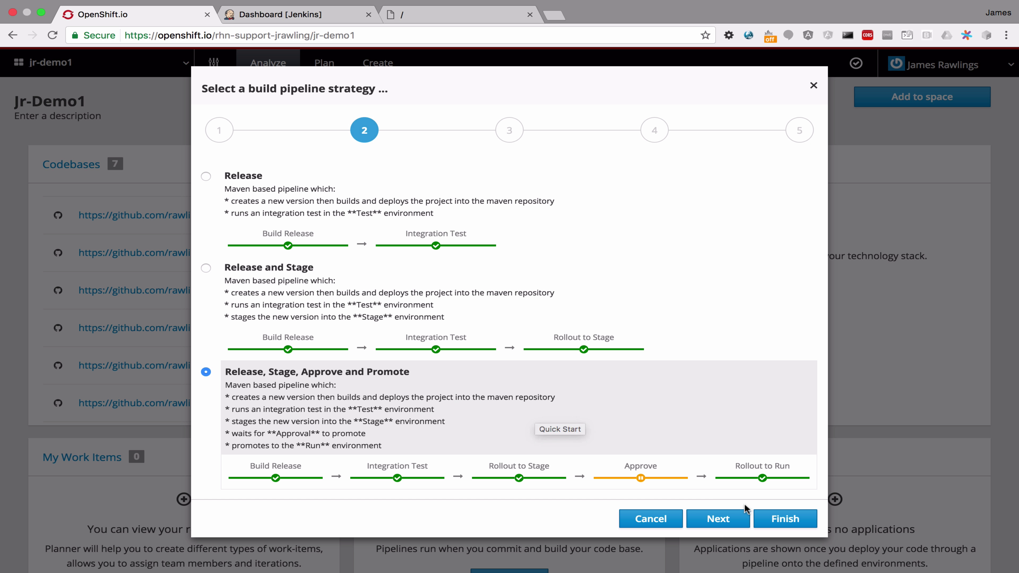
{"action": "left_click", "coordinate": [785, 519]}
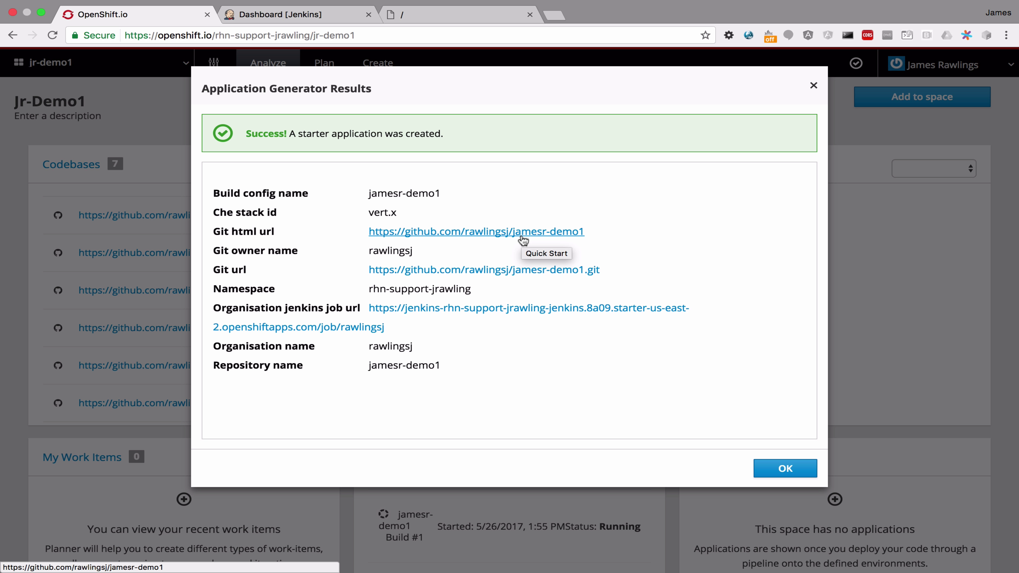
Open the generated application's GitHub repository in a new browser tab and view its files
{"action": "right_click", "coordinate": [521, 233]}
{"action": "left_click", "coordinate": [540, 238]}
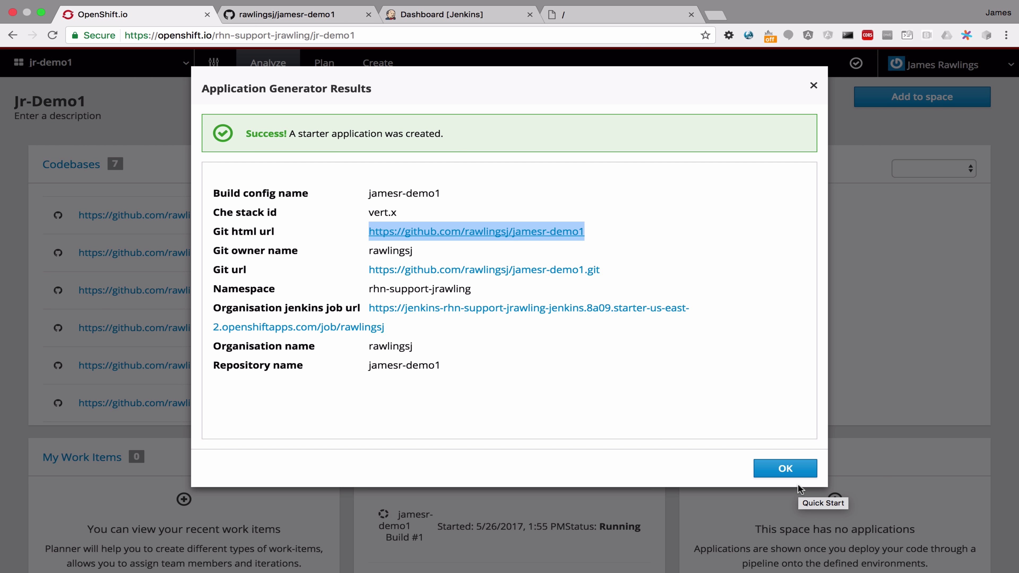
{"action": "left_click", "coordinate": [269, 15]}
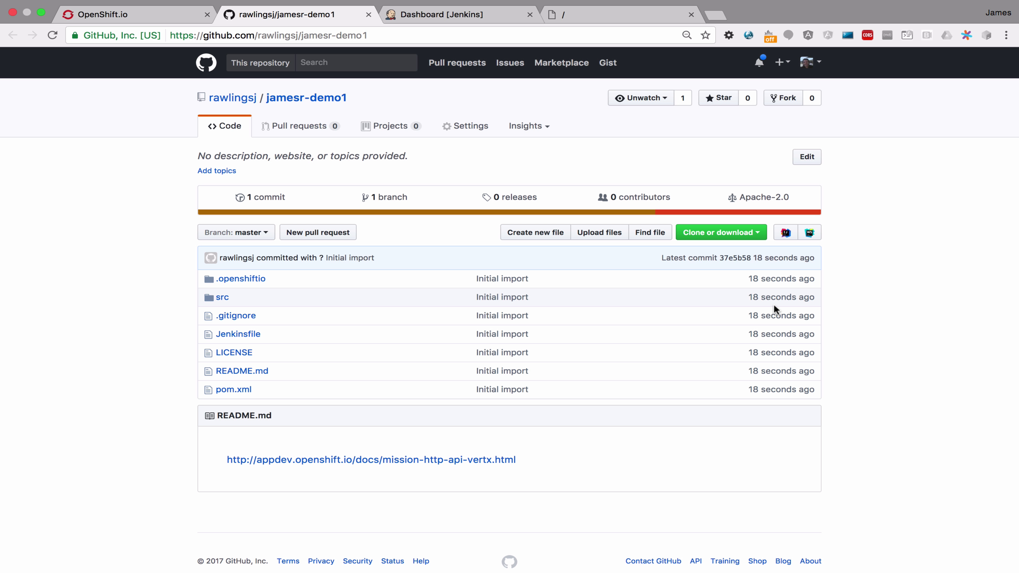
Look through the Vert.x mission documentation linked in the README in a separate tab, and return to the repository
{"action": "right_click", "coordinate": [449, 461]}
{"action": "left_click", "coordinate": [486, 421]}
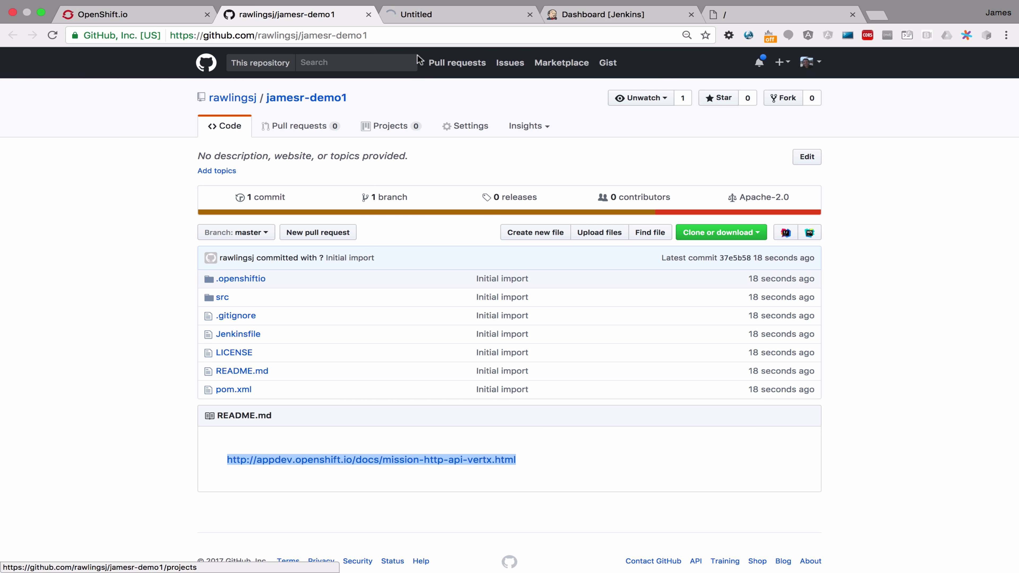
{"action": "left_click", "coordinate": [416, 16]}
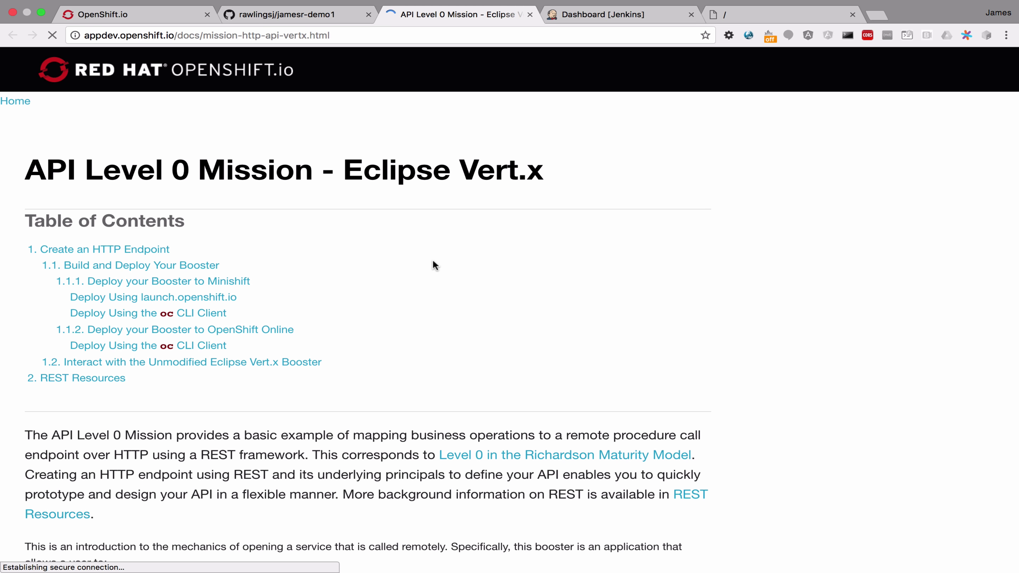
{"action": "scroll", "coordinate": [432, 259], "scroll_direction": "down", "scroll_amount": 10}
{"action": "scroll", "coordinate": [433, 259], "scroll_direction": "down", "scroll_amount": 10}
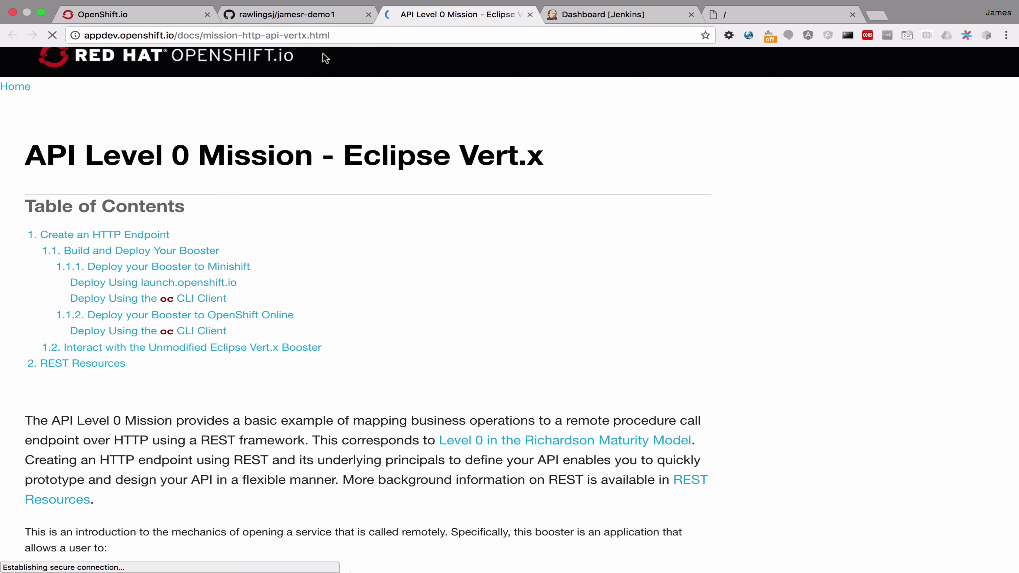
{"action": "left_click", "coordinate": [298, 16]}
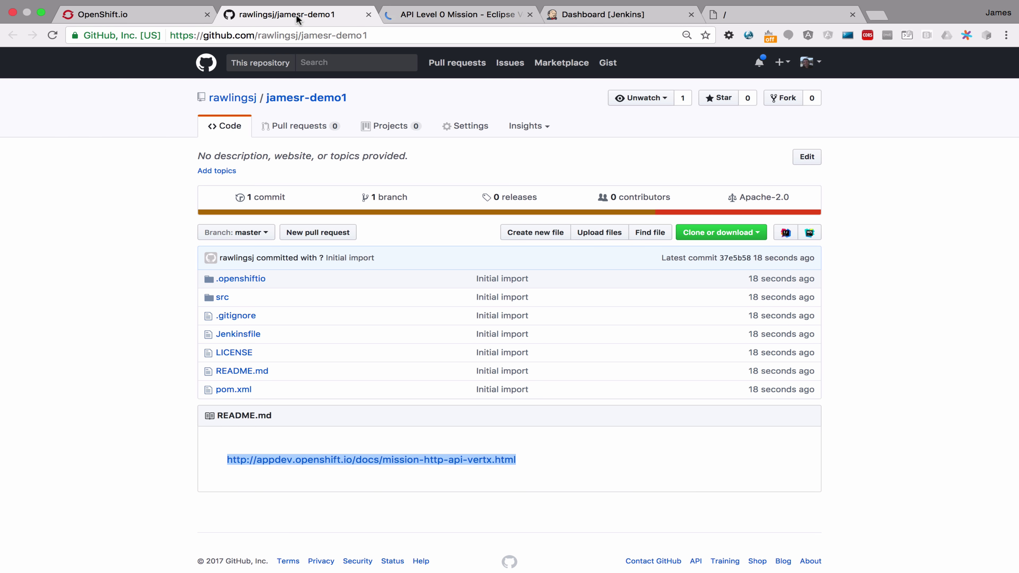
{"action": "left_click", "coordinate": [169, 219]}
Return to OpenShift.io, accept the application generator results and open the space's pipelines
{"action": "left_click", "coordinate": [142, 16]}
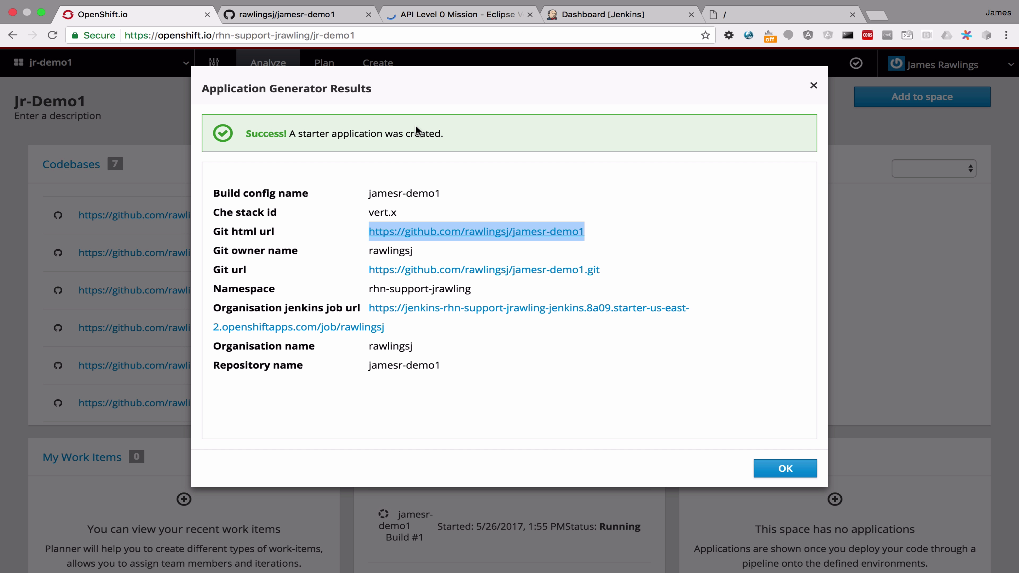
{"action": "left_click", "coordinate": [794, 476]}
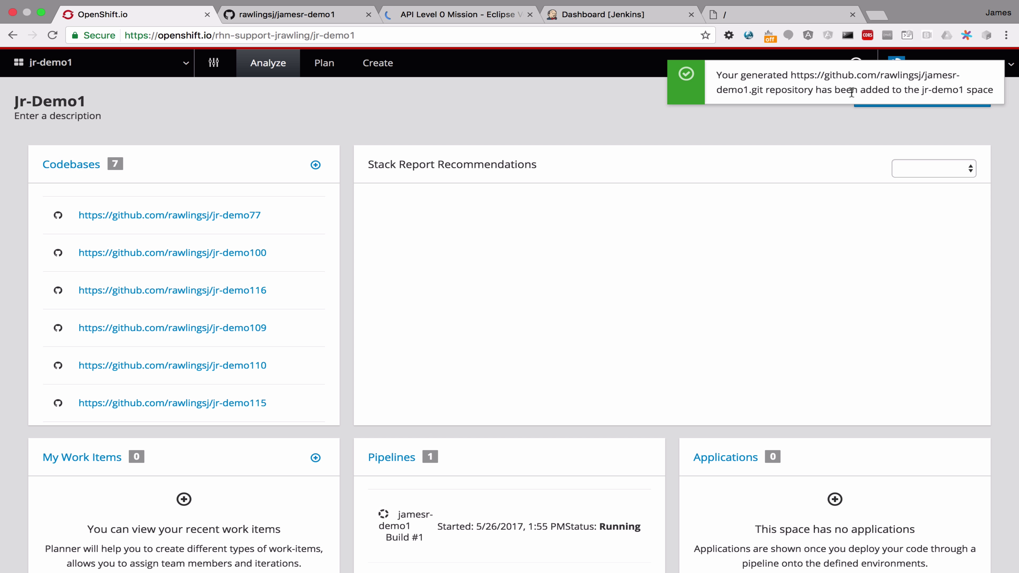
{"action": "left_click", "coordinate": [392, 459]}
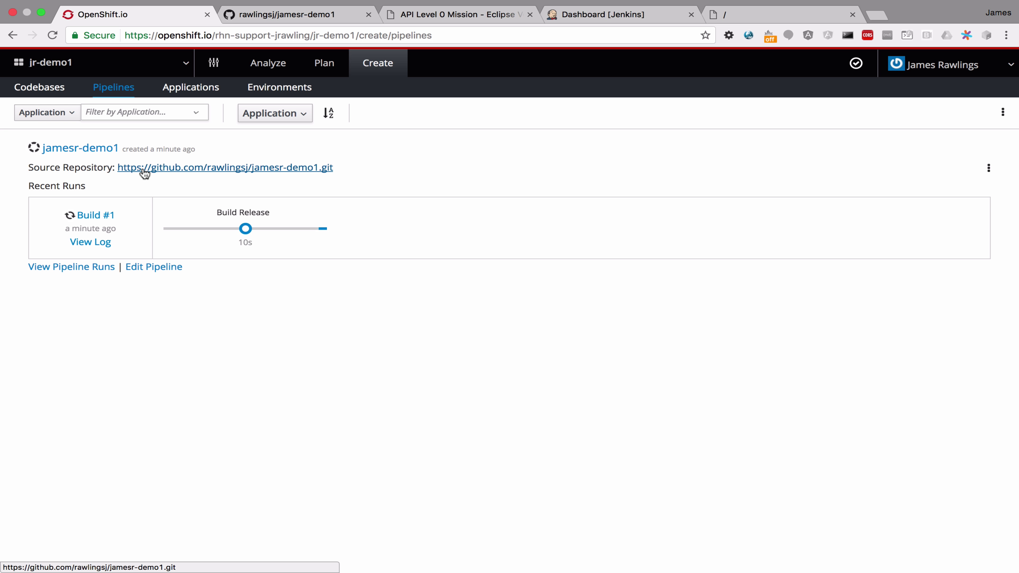
View the log of Build #1 in Jenkins, and open the GitHub organization folder from the Jenkins dashboard
{"action": "left_click", "coordinate": [91, 243]}
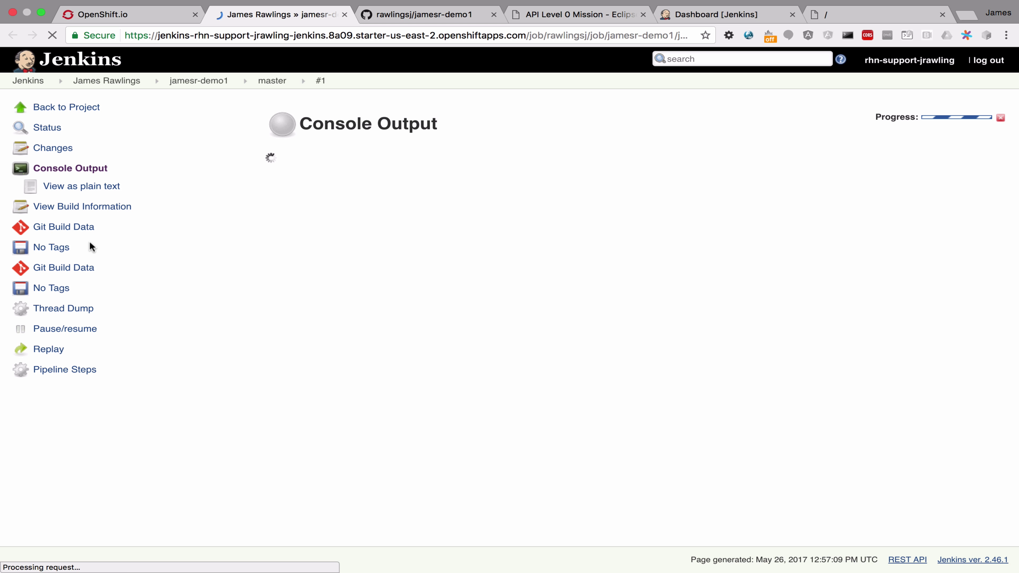
{"action": "left_click", "coordinate": [27, 55]}
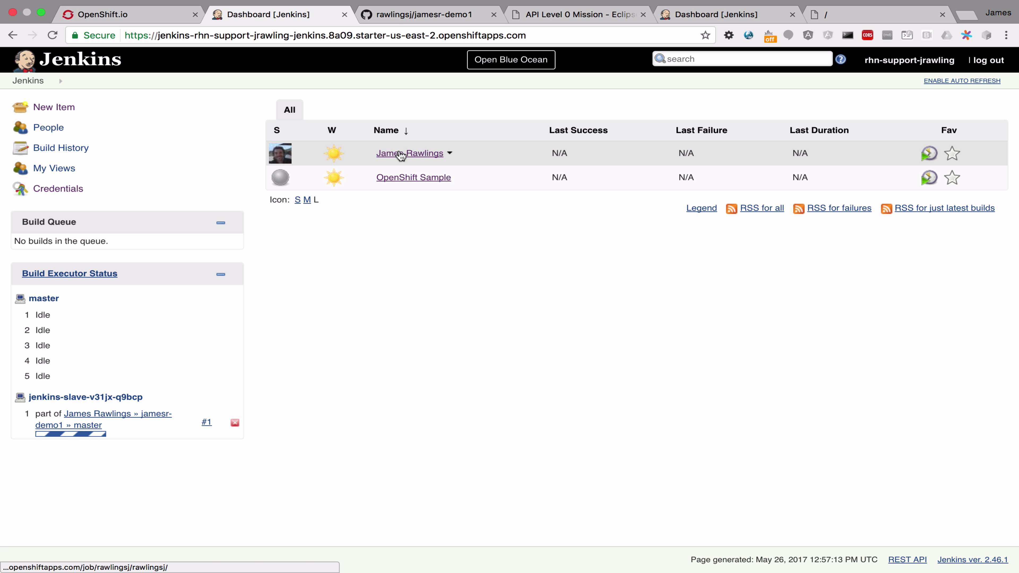
{"action": "left_click", "coordinate": [409, 153]}
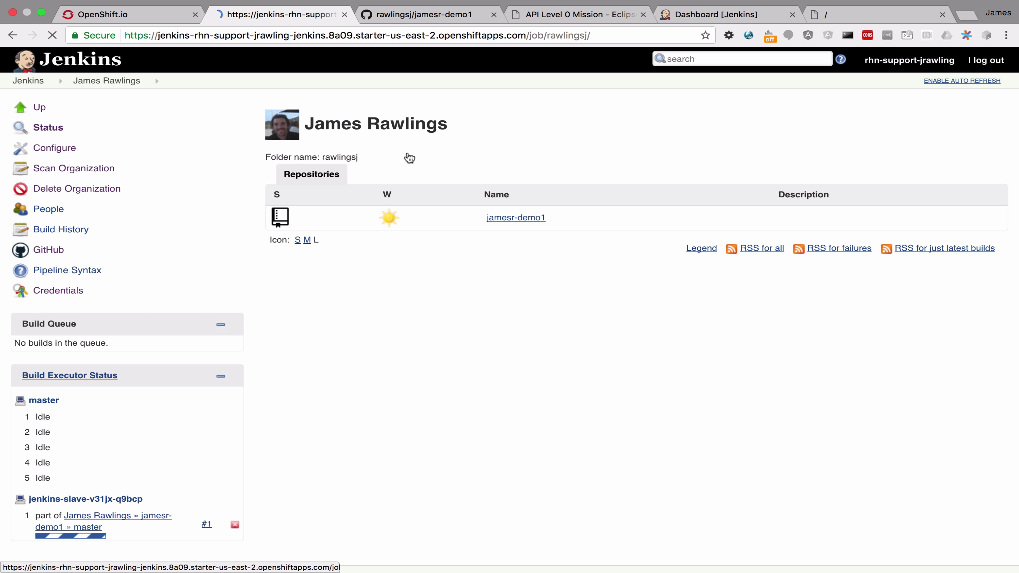